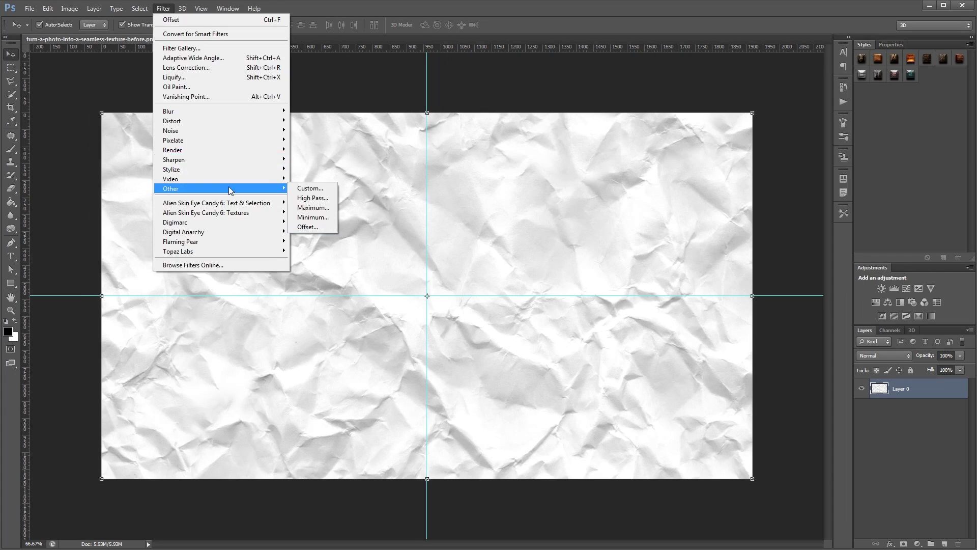
# Apply the Offset filter at 960 right and 540 down with Wrap Around
pyautogui.click(308, 226)
pyautogui.write('960')
pyautogui.press('Tab')
pyautogui.write('540')
pyautogui.click(500, 269)
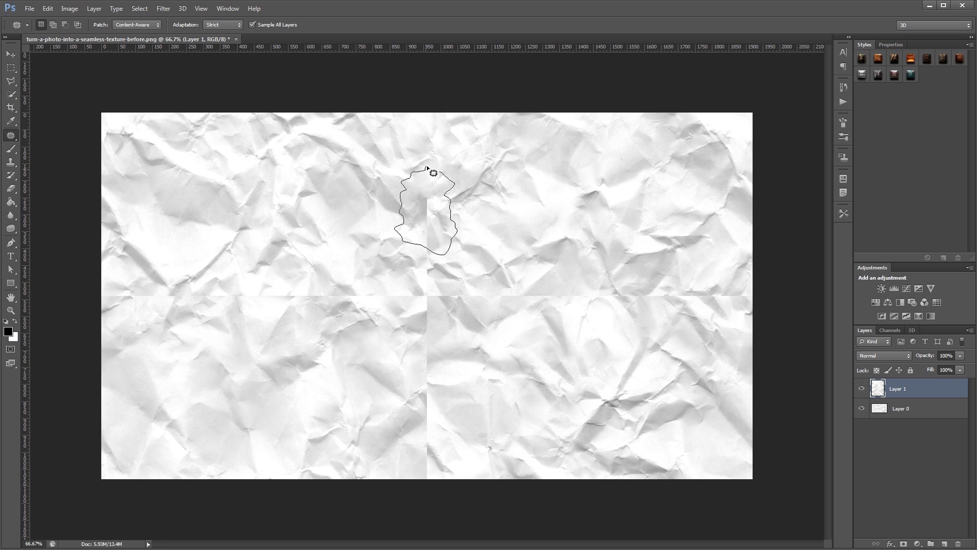
# Patch the centre seam with paper sampled lower right, then outline a top-edge seam
pyautogui.moveTo(438, 212)
pyautogui.mouseDown()
pyautogui.moveTo(443, 320)
pyautogui.moveTo(435, 212)
pyautogui.mouseUp()
pyautogui.moveTo(442, 234); pyautogui.dragTo(546, 358)
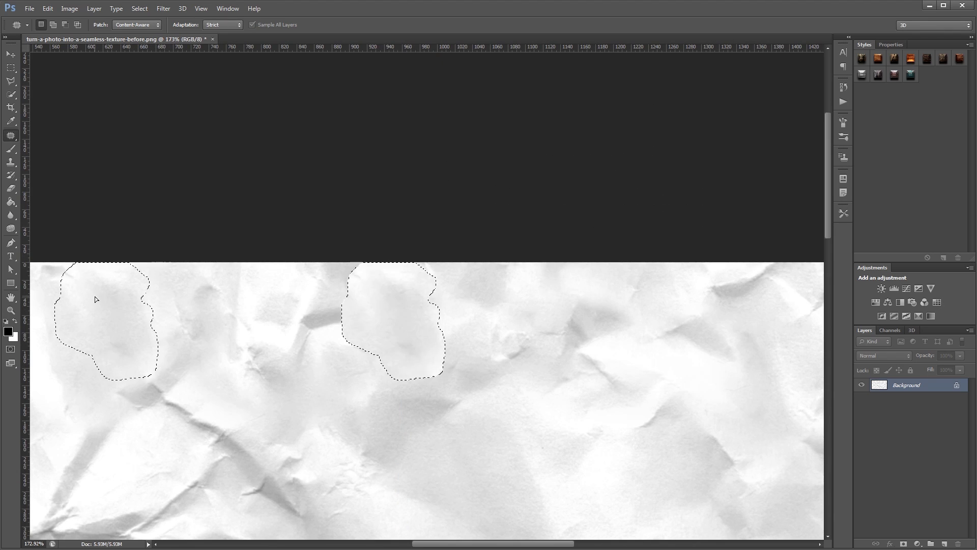
pyautogui.moveTo(284, 264); pyautogui.dragTo(352, 267)
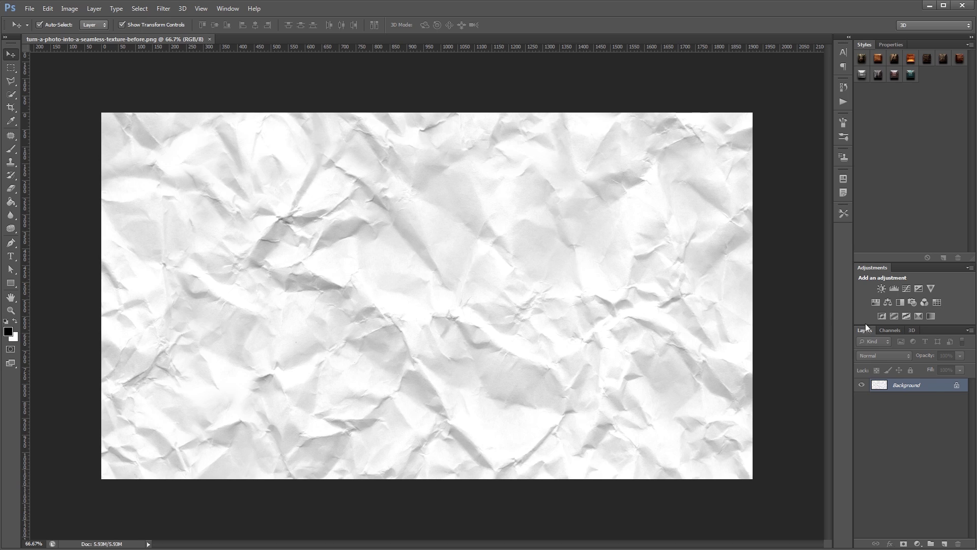
# Unlock the Background as Layer 0 and drag vertical and horizontal guides to the centre
pyautogui.doubleClick(933, 393)
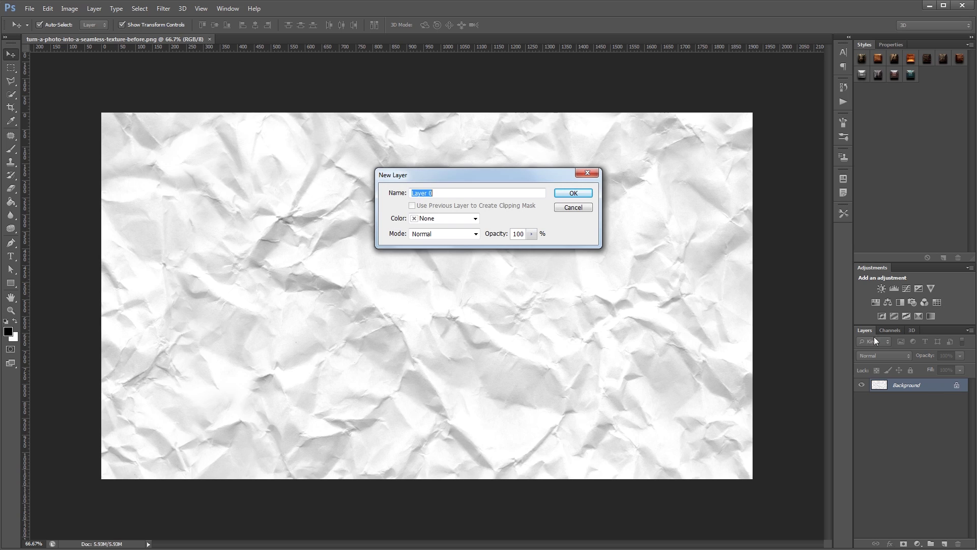
pyautogui.click(568, 192)
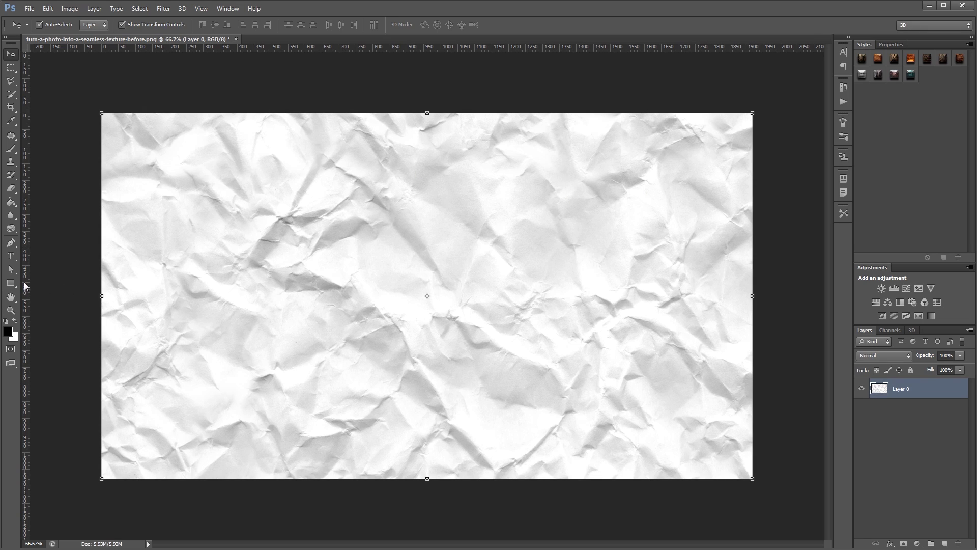
pyautogui.moveTo(26, 289); pyautogui.dragTo(427, 324)
pyautogui.moveTo(493, 46); pyautogui.dragTo(497, 296)
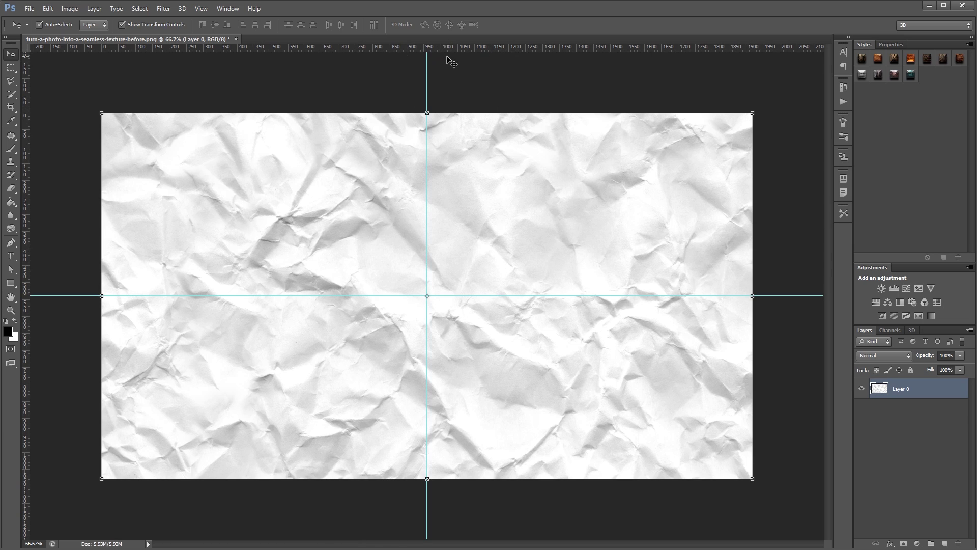
pyautogui.hotkey('ctrl', 'r')
pyautogui.hotkey('ctrl', 'r')
# Offset Layer 0 by +960 horizontal and +540 vertical with Wrap Around enabled
pyautogui.click(163, 9)
pyautogui.moveTo(229, 189)
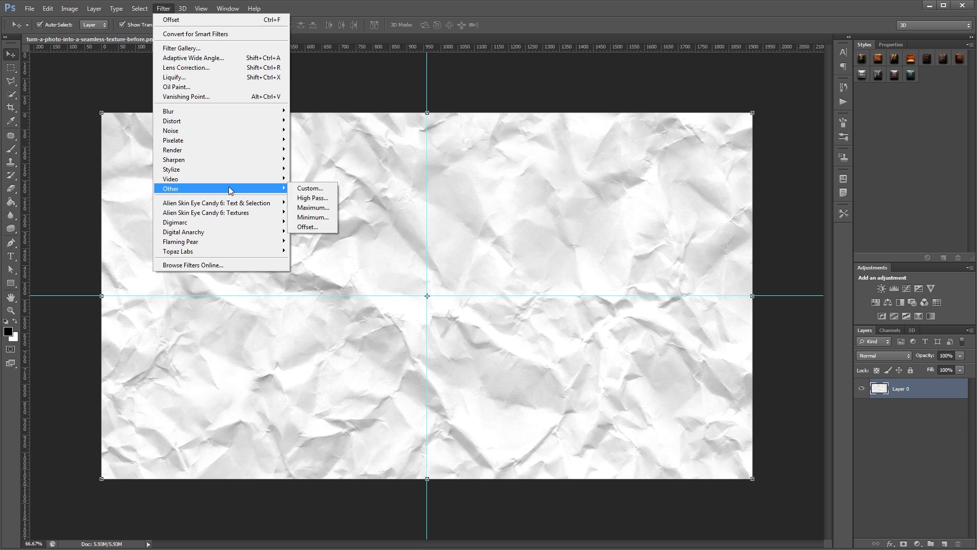
pyautogui.click(310, 229)
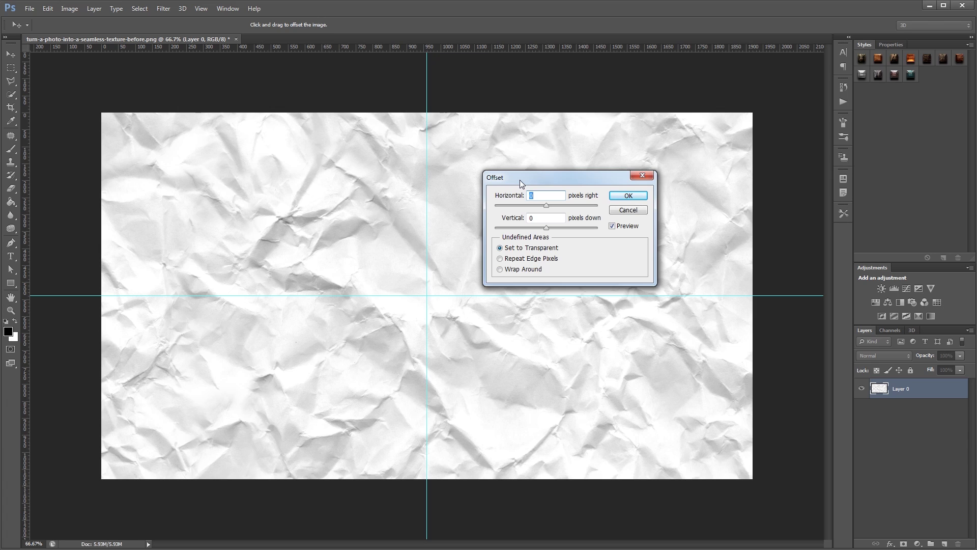
pyautogui.write('960')
pyautogui.press('Tab')
pyautogui.write('540')
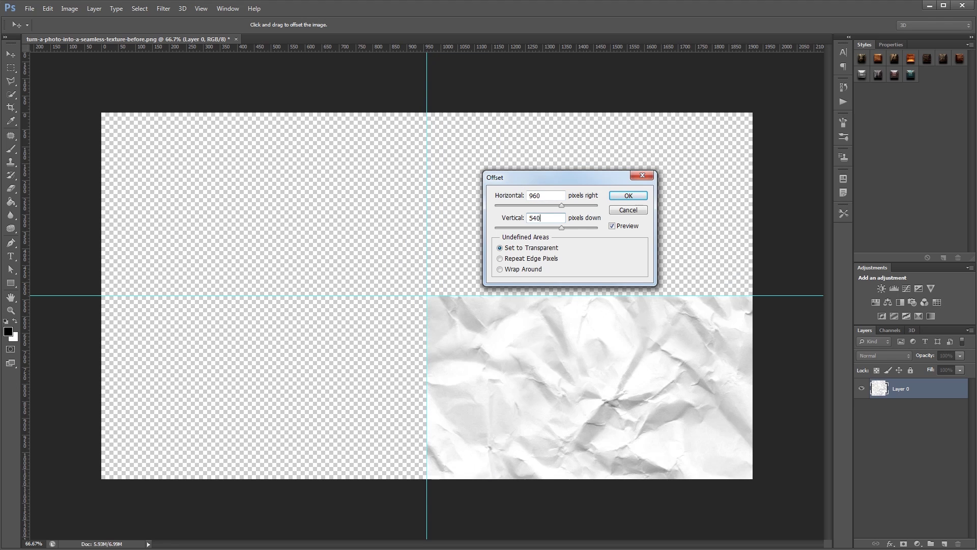
pyautogui.press('Tab')
pyautogui.click(500, 269)
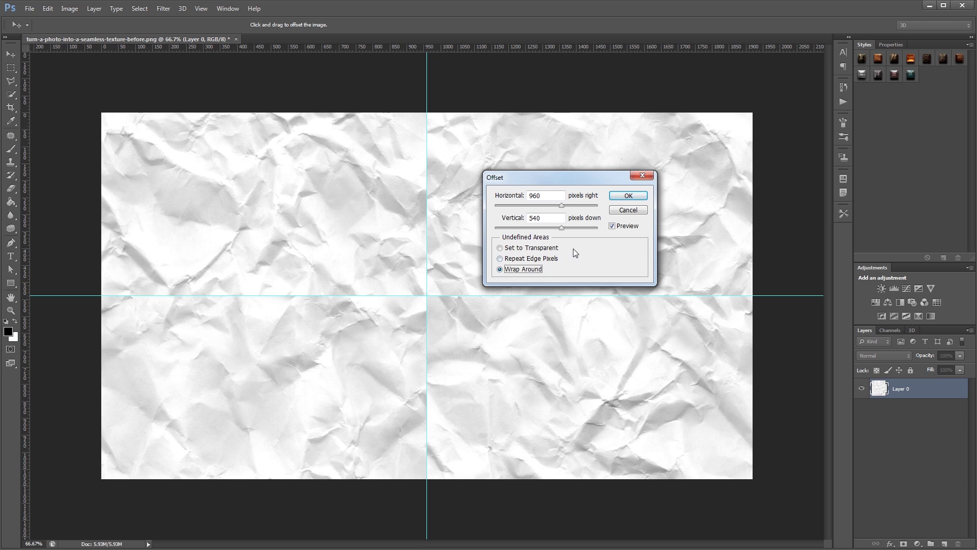
pyautogui.click(626, 196)
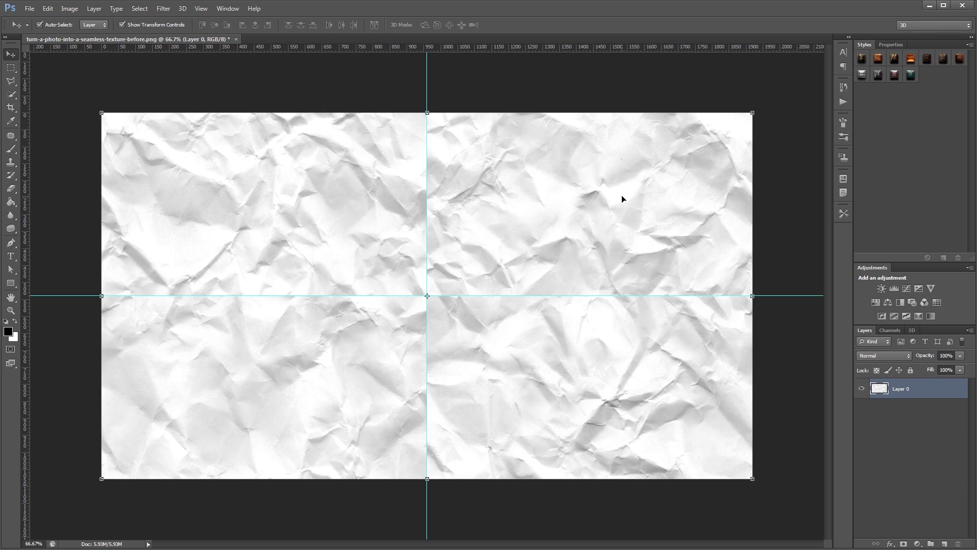
# Hide the centre guides and switch to the Patch tool
pyautogui.hotkey('ctrl', ';')
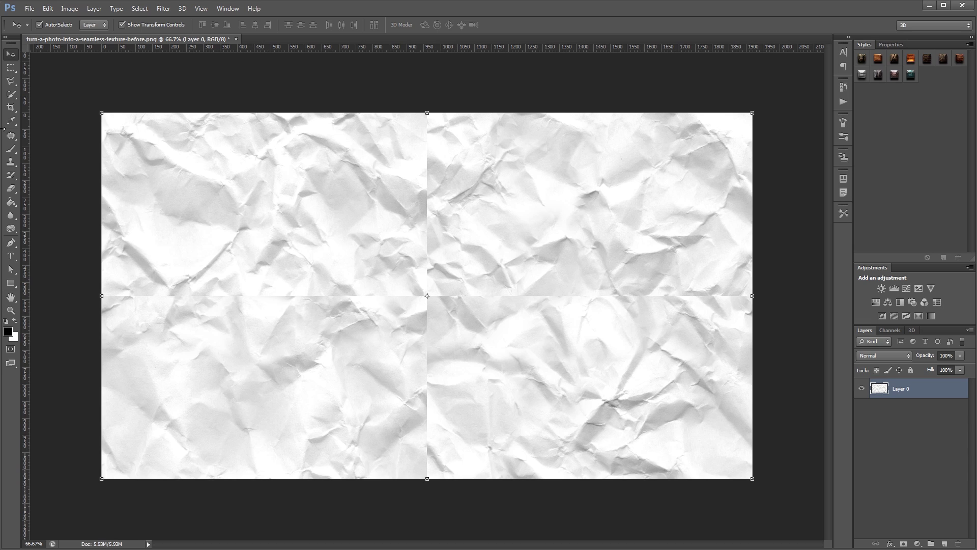
pyautogui.click(15, 141)
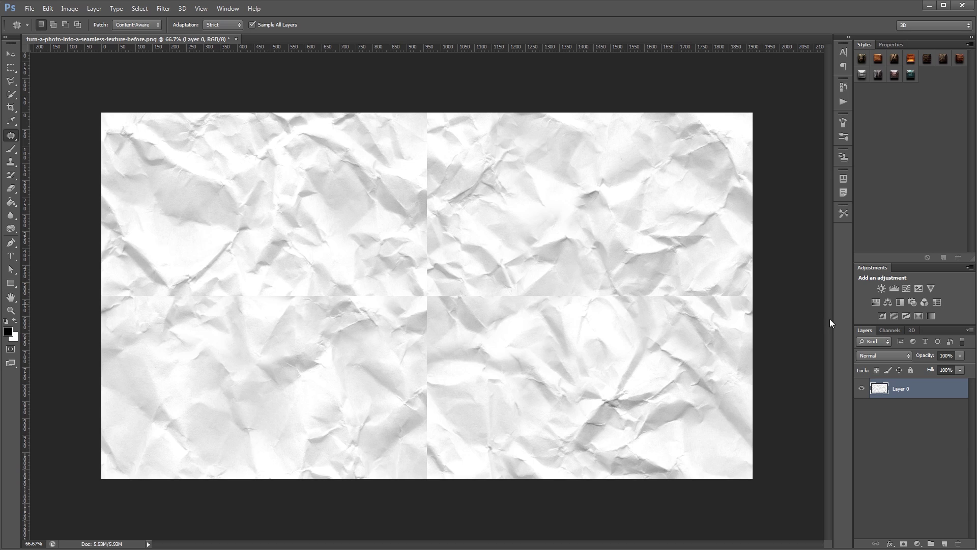
# Add Layer 1 and patch the top-centre seam with paper texture from below, then deselect
pyautogui.click(944, 544)
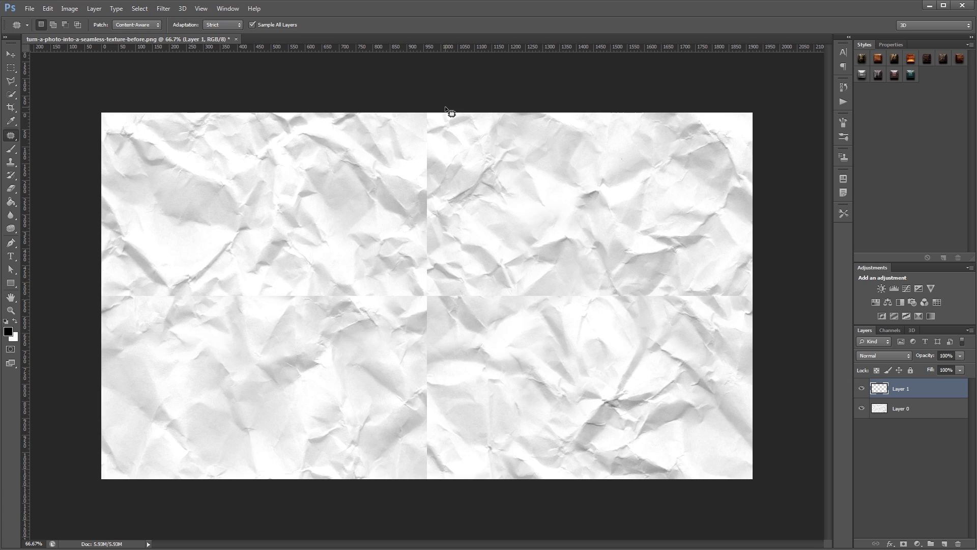
pyautogui.moveTo(446, 108)
pyautogui.mouseDown()
pyautogui.moveTo(460, 168)
pyautogui.moveTo(445, 190)
pyautogui.moveTo(416, 195)
pyautogui.moveTo(408, 127)
pyautogui.moveTo(424, 104)
pyautogui.moveTo(441, 105)
pyautogui.mouseUp()
pyautogui.moveTo(438, 152); pyautogui.dragTo(352, 411)
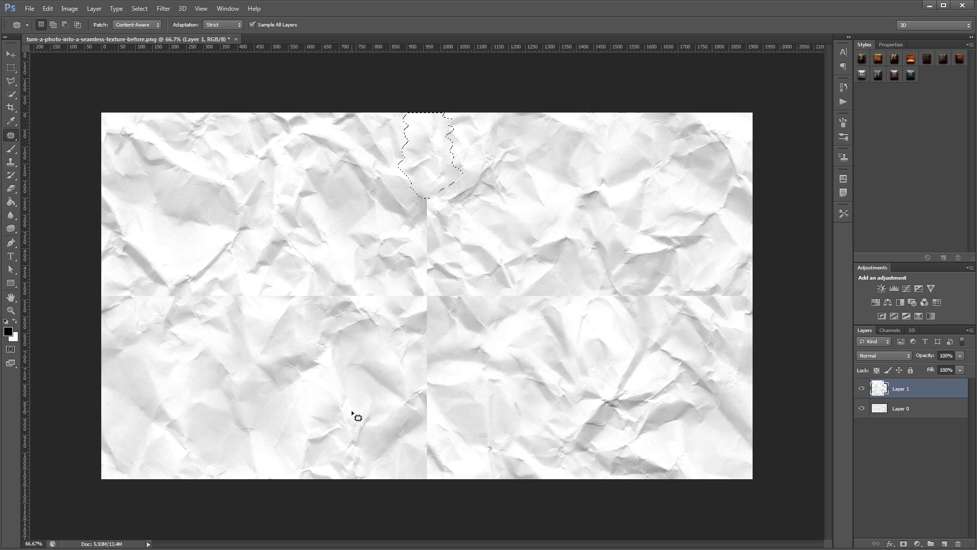
pyautogui.hotkey('ctrl', 'd')
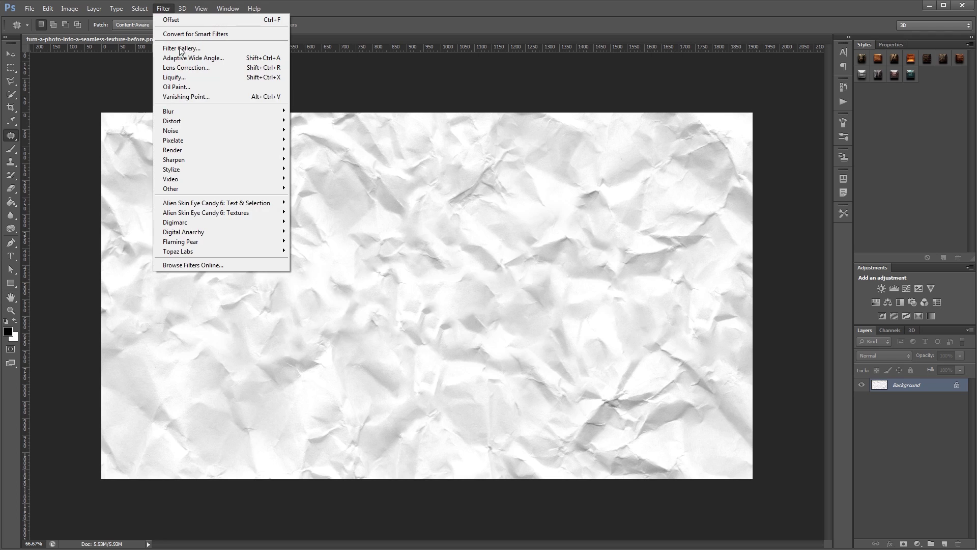
# Open the Offset filter again from Filter > Other
pyautogui.moveTo(247, 188)
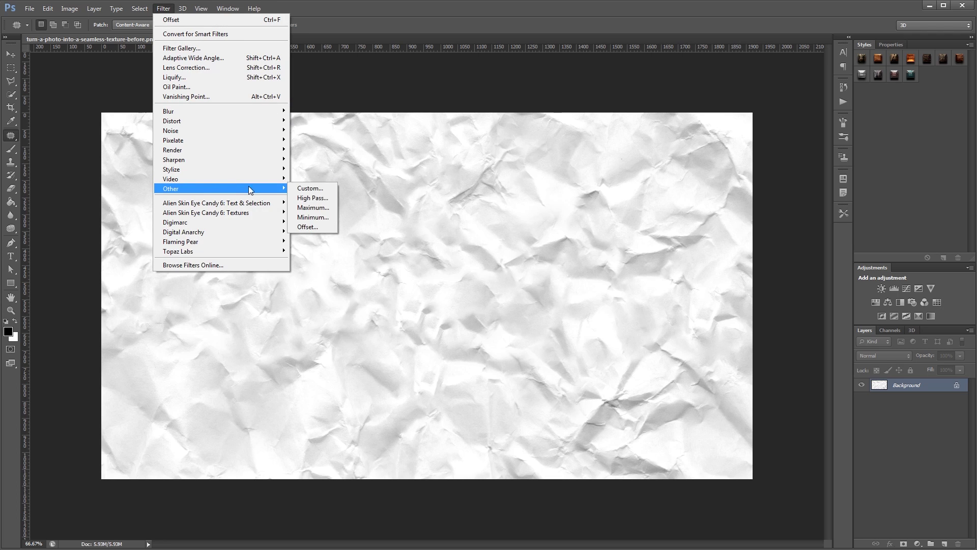
pyautogui.click(312, 226)
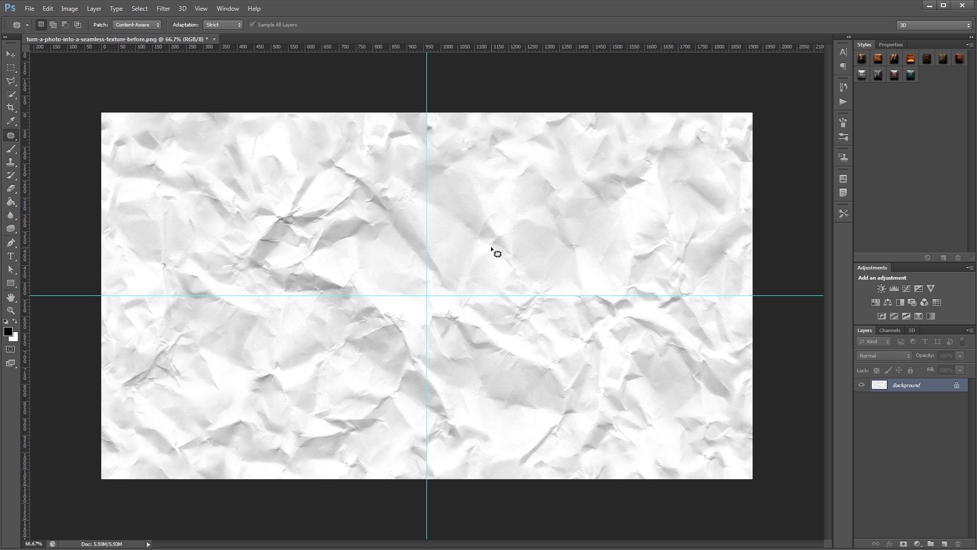
# Zoom in, hide the guide, and patch the top-edge seam with texture from the left
pyautogui.scroll(5, 416, 84)
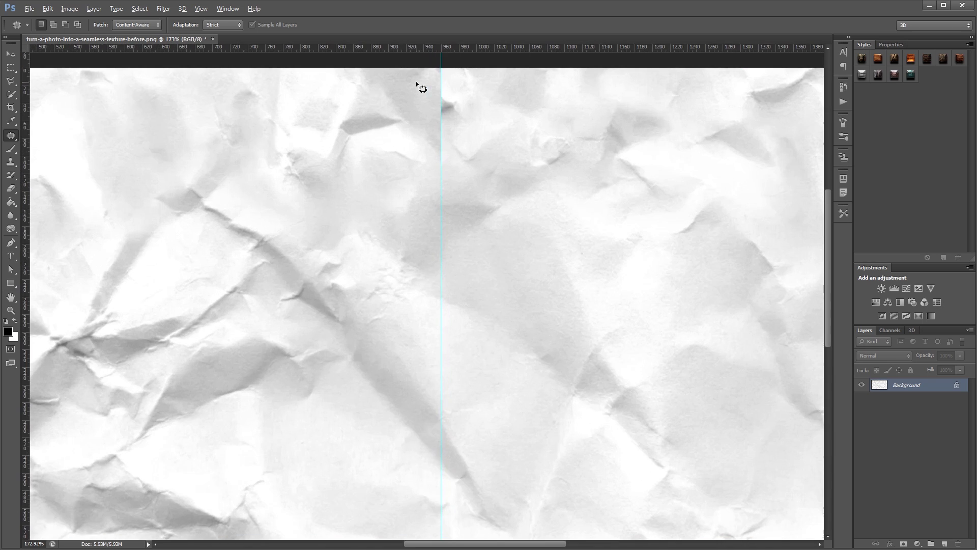
pyautogui.moveTo(487, 97); pyautogui.dragTo(450, 294)
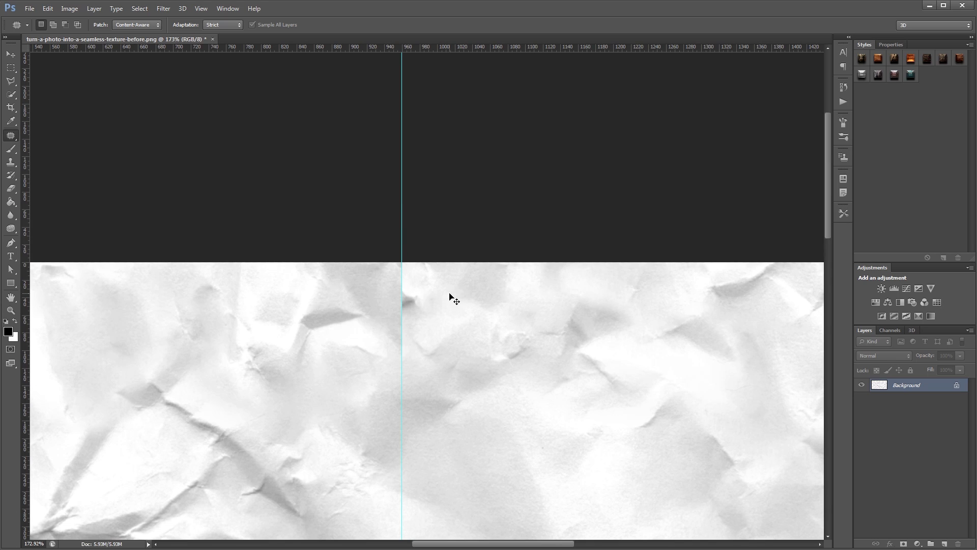
pyautogui.hotkey('ctrl', ';')
pyautogui.moveTo(409, 245)
pyautogui.mouseDown()
pyautogui.moveTo(435, 278)
pyautogui.moveTo(442, 324)
pyautogui.moveTo(380, 360)
pyautogui.moveTo(349, 288)
pyautogui.moveTo(351, 264)
pyautogui.mouseUp()
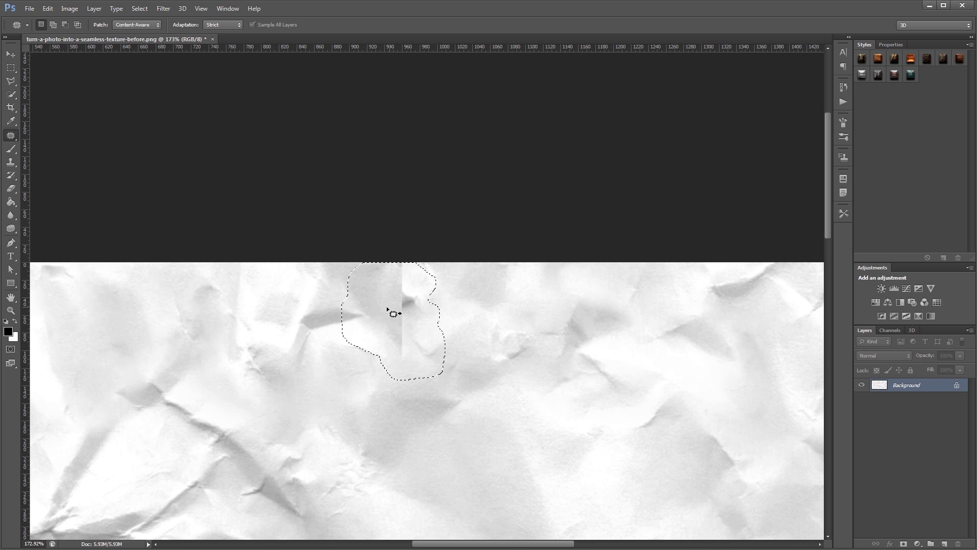
pyautogui.moveTo(388, 310); pyautogui.dragTo(95, 296)
pyautogui.hotkey('ctrl', 'd')
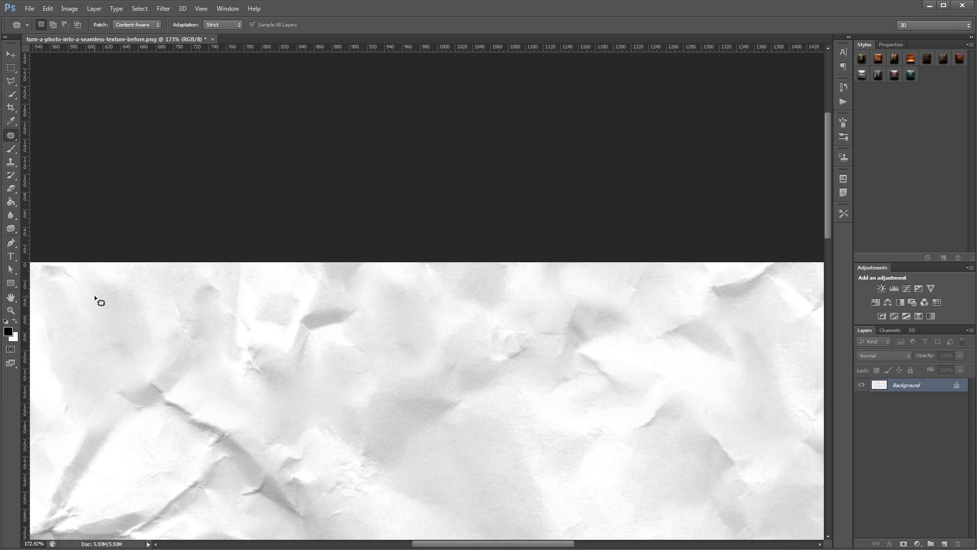
pyautogui.hotkey('ctrl', '-')
pyautogui.hotkey('ctrl', '-')
pyautogui.hotkey('ctrl', '-')
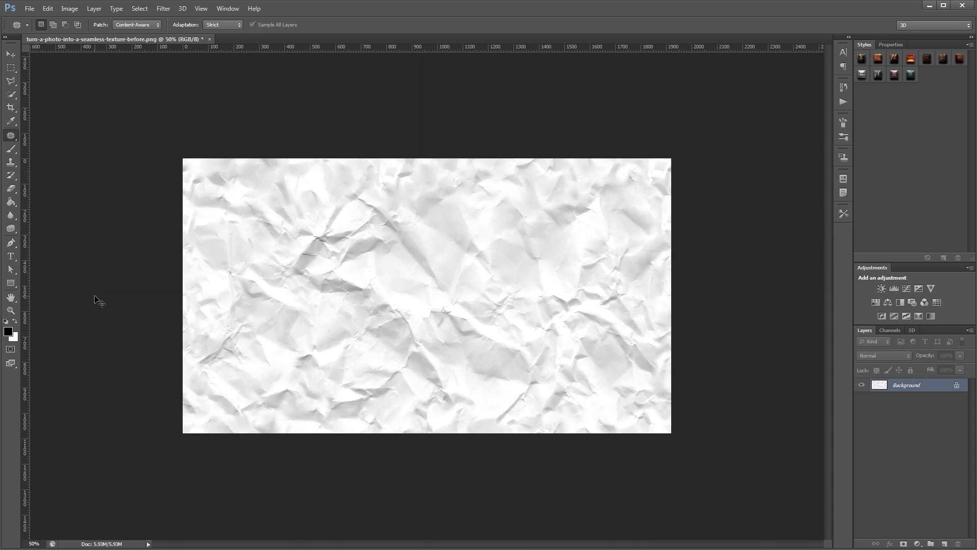
# Show the centre guides and patch a visible seam near the right edge
pyautogui.hotkey('ctrl', ';')
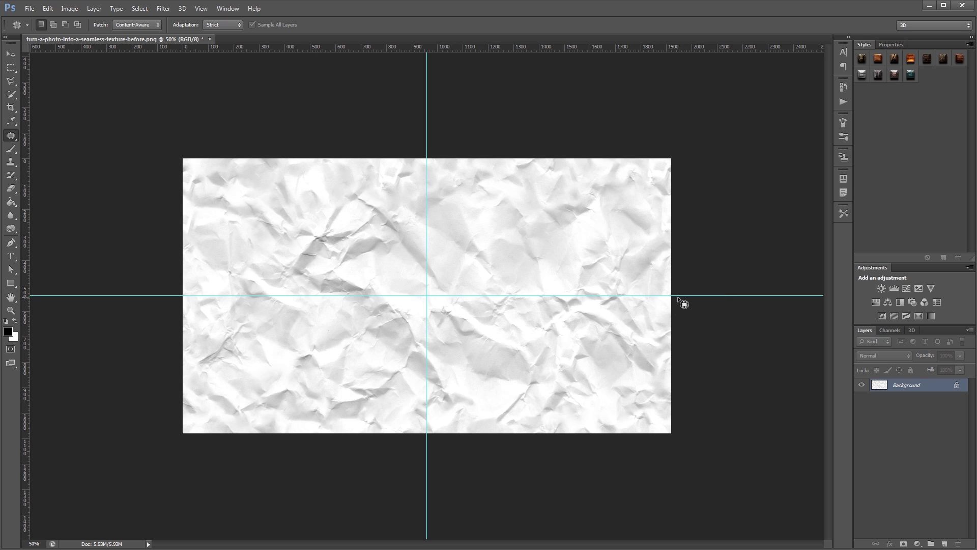
pyautogui.scroll(3, 678, 298)
pyautogui.hscroll(8, 666, 295)
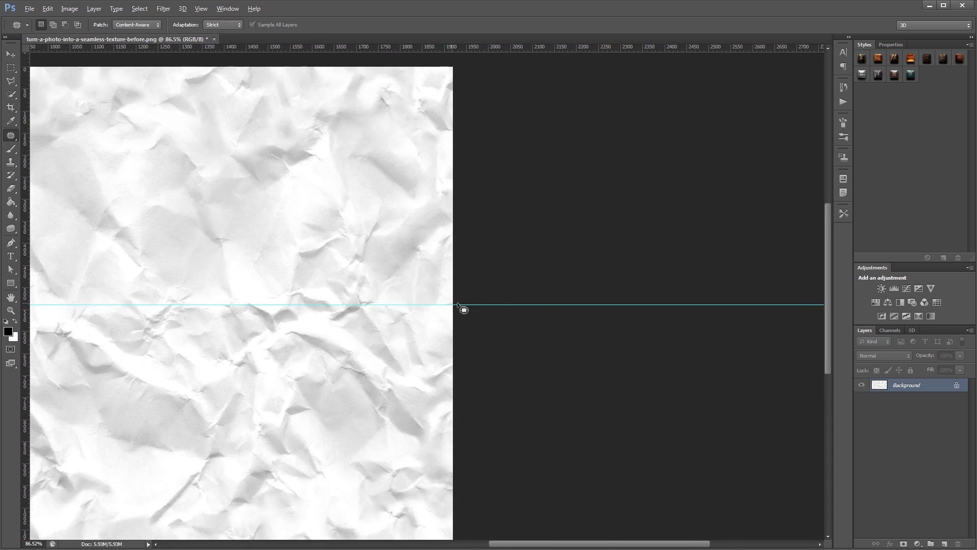
pyautogui.scroll(5, 445, 300)
pyautogui.moveTo(445, 300)
pyautogui.mouseDown()
pyautogui.moveTo(381, 373)
pyautogui.moveTo(512, 218)
pyautogui.mouseUp()
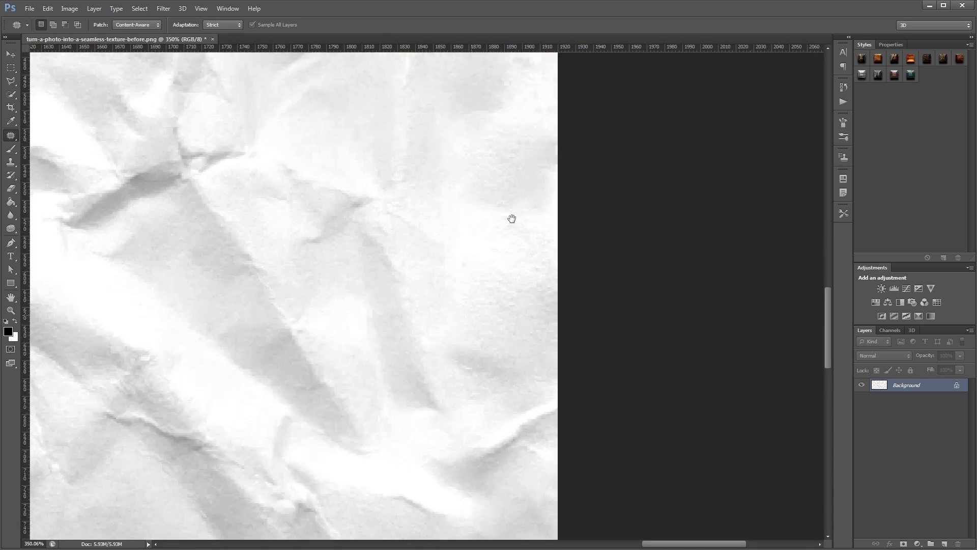
pyautogui.scroll(-3, 511, 218)
pyautogui.moveTo(399, 170)
pyautogui.mouseDown()
pyautogui.moveTo(447, 344)
pyautogui.moveTo(399, 173)
pyautogui.mouseUp()
pyautogui.hotkey('ctrl', 'd')
# Select a remaining seam area along the left edge for patching
pyautogui.scroll(-4, 349, 354)
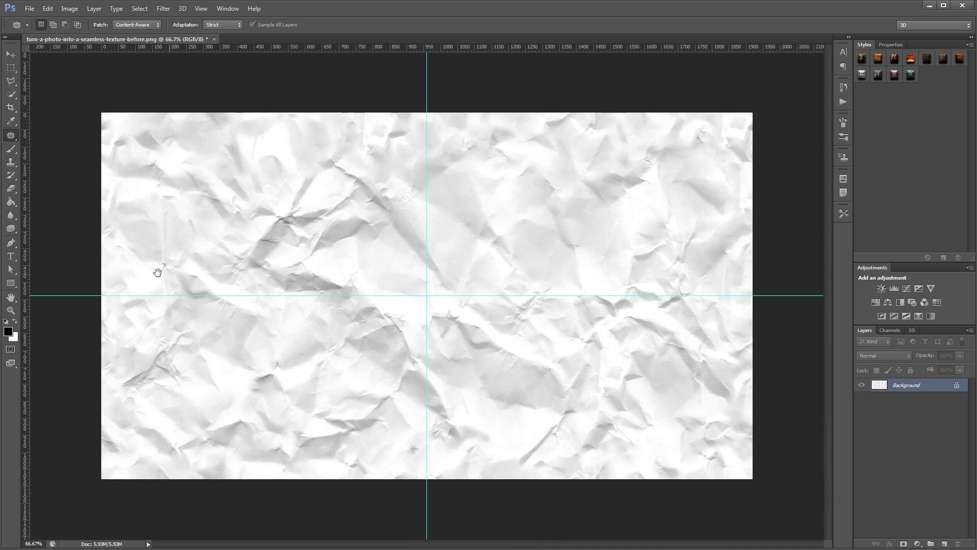
pyautogui.scroll(6, 153, 280)
pyautogui.hscroll(-5, 140, 294)
pyautogui.moveTo(284, 254)
pyautogui.mouseDown()
pyautogui.moveTo(298, 332)
pyautogui.moveTo(285, 338)
pyautogui.mouseUp()
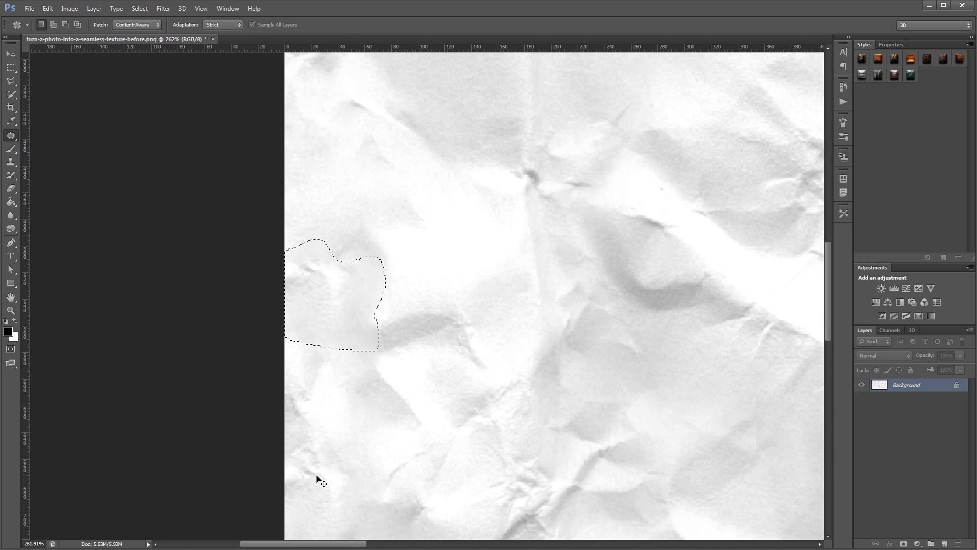
pyautogui.scroll(-6, 321, 481)
# Select the whole paper image and set the test canvas height to 2160 px
pyautogui.press('v')
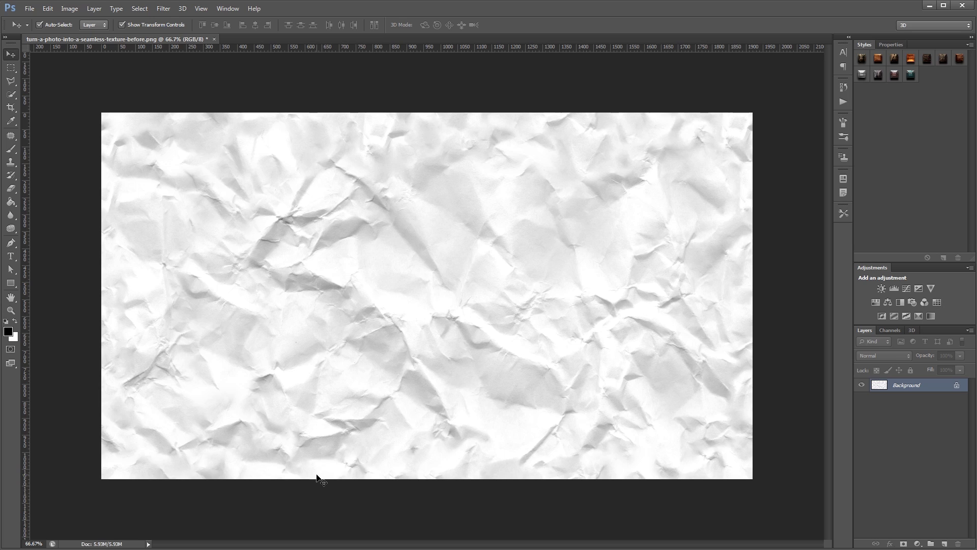
pyautogui.hotkey('ctrl', 'a')
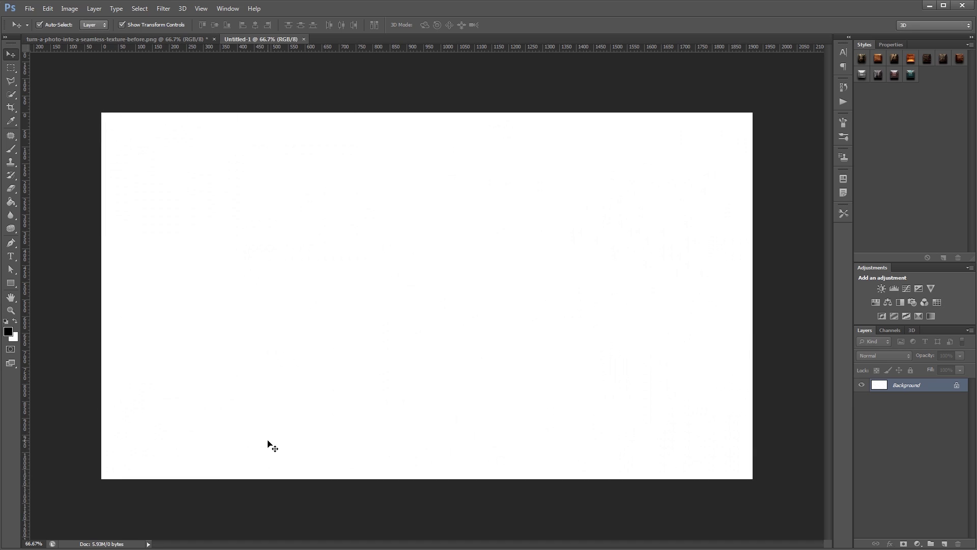
pyautogui.hotkey('ctrl', 'alt', 'i')
pyautogui.press('Tab')
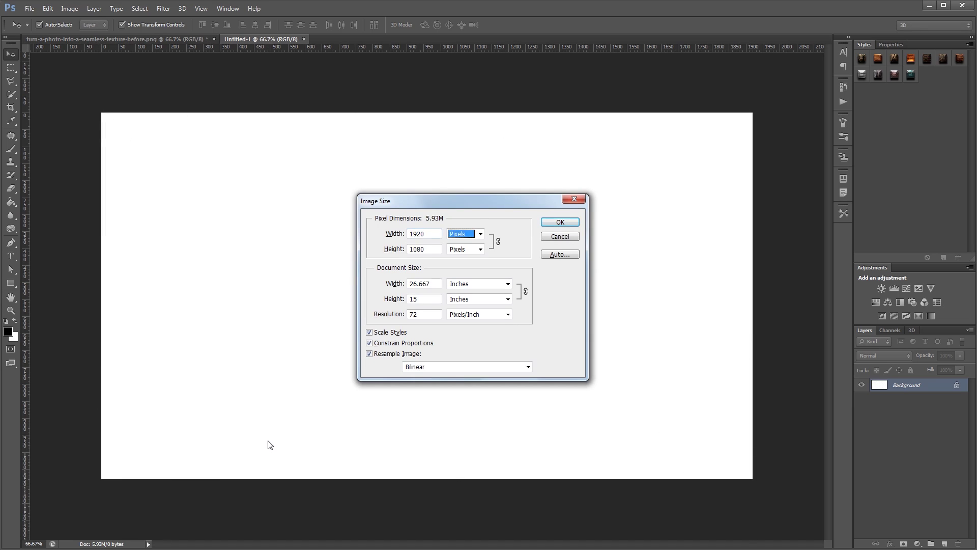
pyautogui.press('Tab')
pyautogui.write('2160')
pyautogui.press('Return')
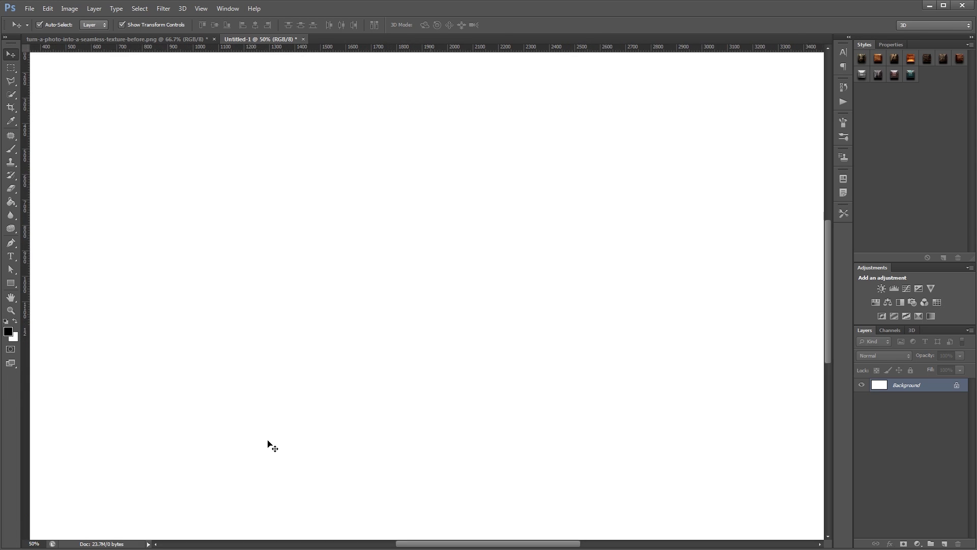
pyautogui.hotkey('ctrl', '-')
# Paste four paper copies and arrange them into a 2×2 grid
pyautogui.hotkey('ctrl', 'v')
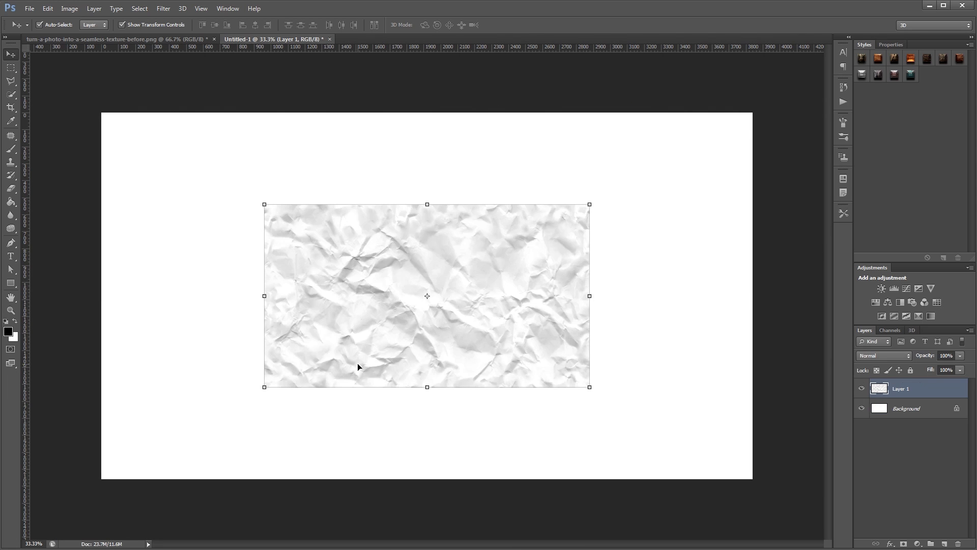
pyautogui.moveTo(521, 279); pyautogui.dragTo(357, 187)
pyautogui.hotkey('ctrl', 'v')
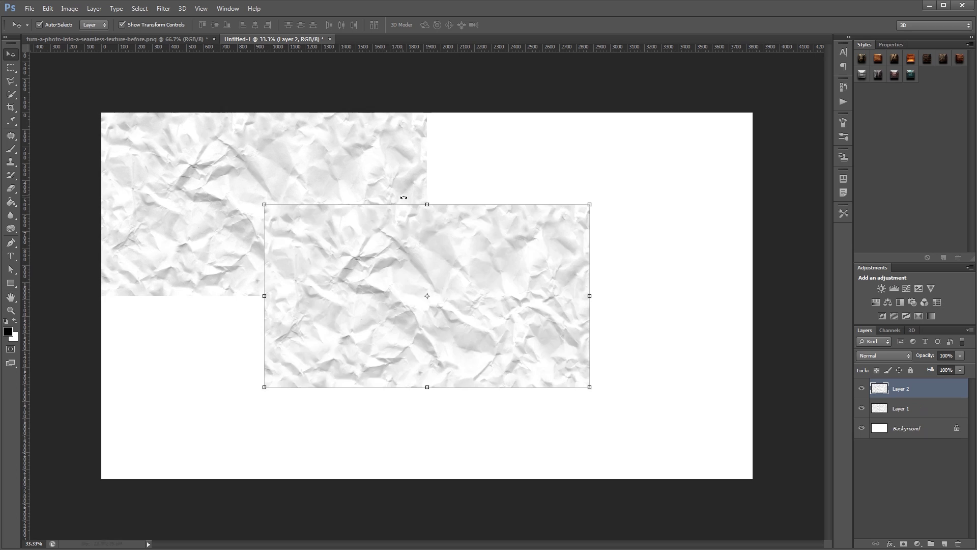
pyautogui.moveTo(435, 240); pyautogui.dragTo(542, 160)
pyautogui.hotkey('ctrl', 'v')
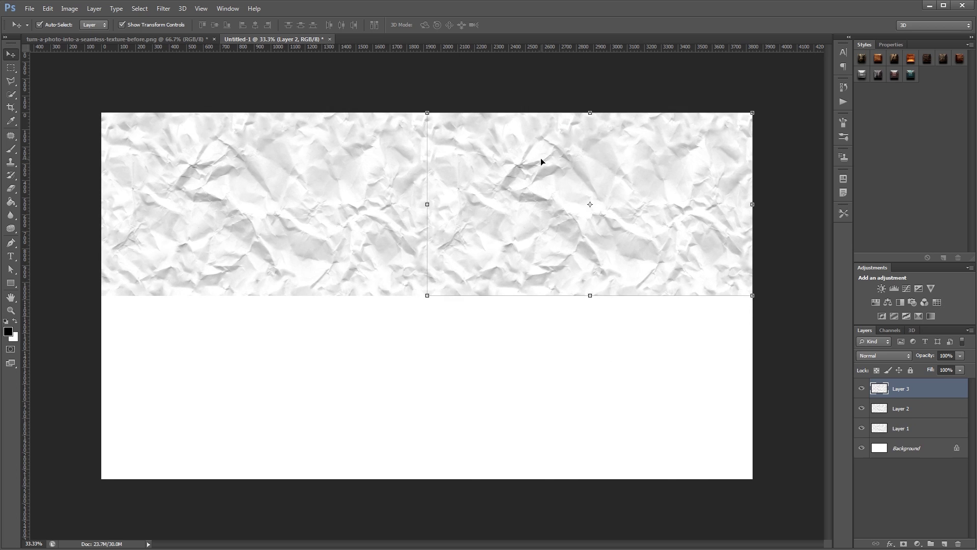
pyautogui.moveTo(475, 259); pyautogui.dragTo(629, 351)
pyautogui.hotkey('ctrl', 'v')
pyautogui.moveTo(535, 235); pyautogui.dragTo(373, 326)
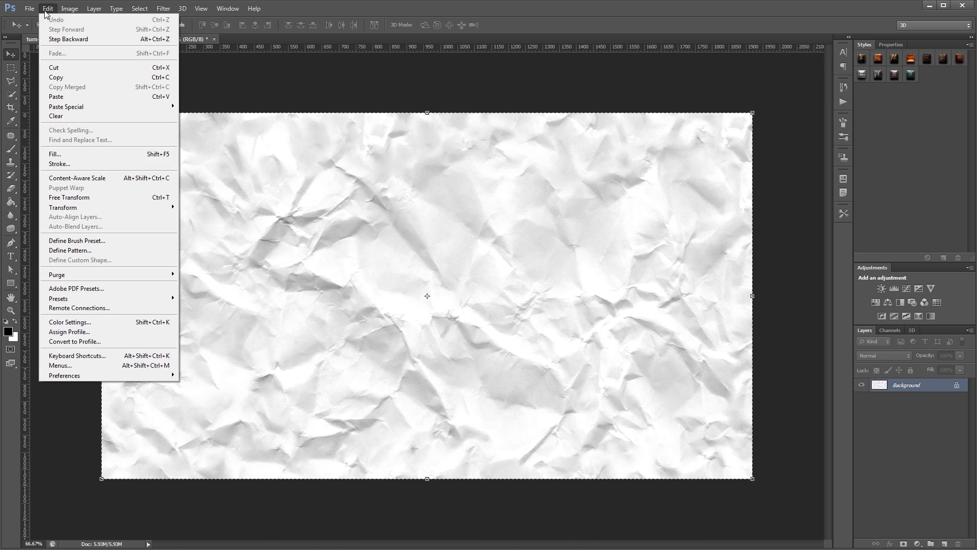
# Define the paper as a pattern, create a new document, and unlock its Background as Layer 0
pyautogui.click(111, 250)
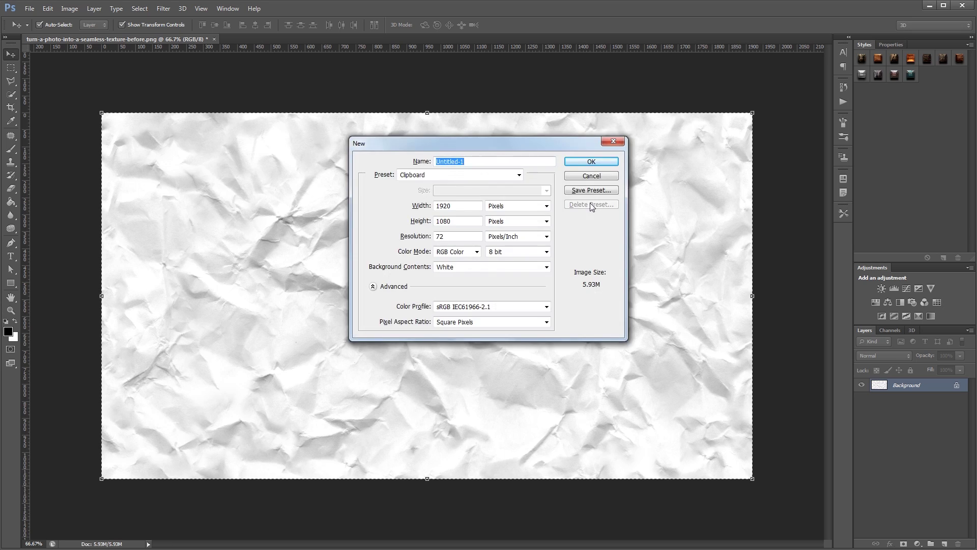
pyautogui.press('Return')
pyautogui.doubleClick(933, 389)
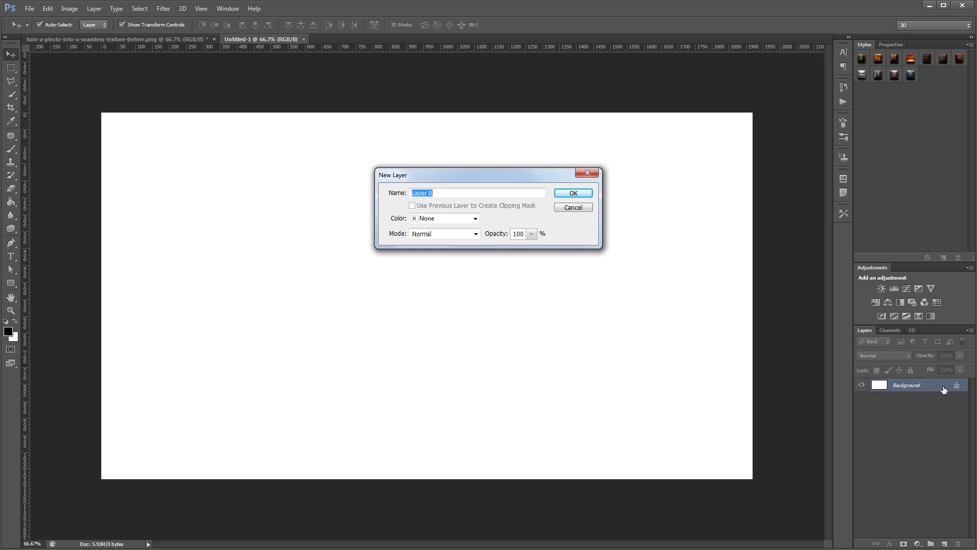
pyautogui.press('Return')
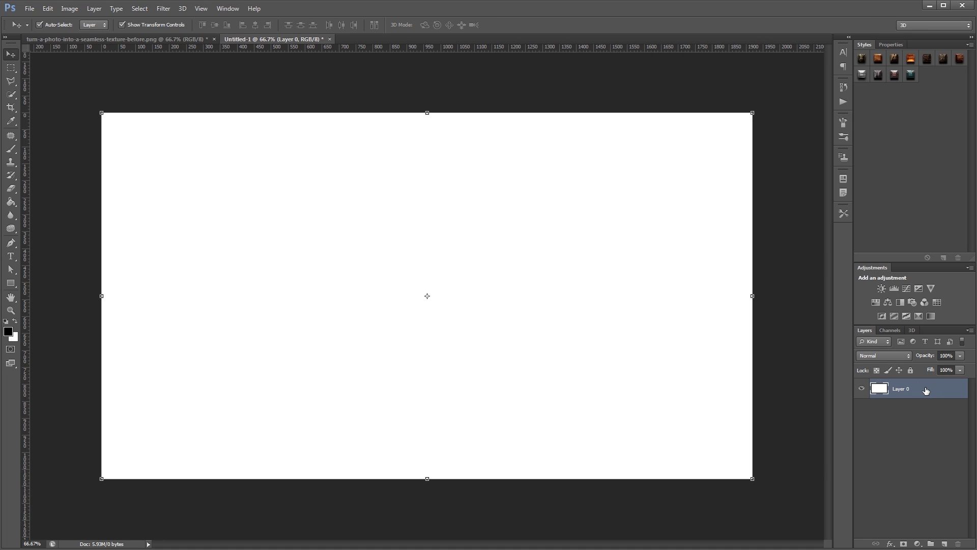
# Add a Pattern Overlay using the crumpled paper pattern at 77% scale
pyautogui.doubleClick(926, 391)
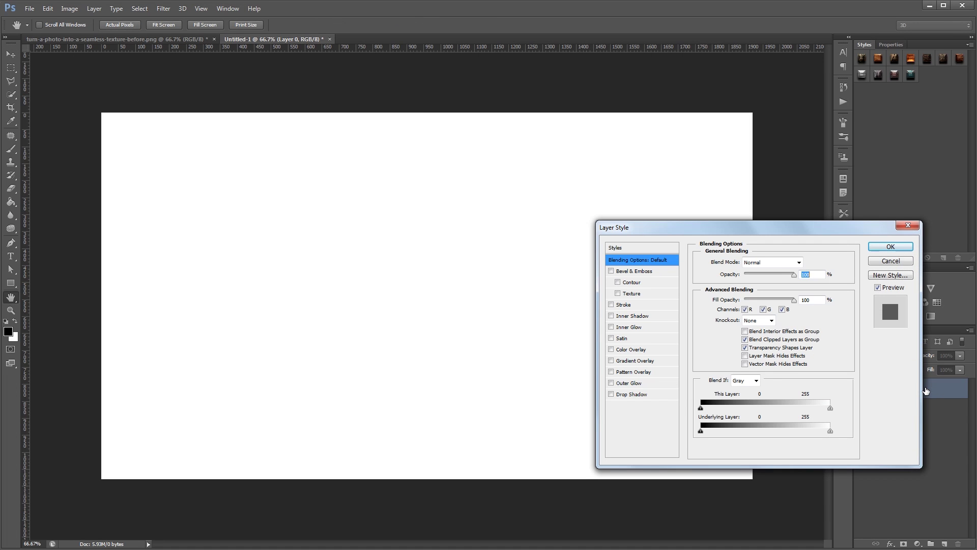
pyautogui.click(646, 372)
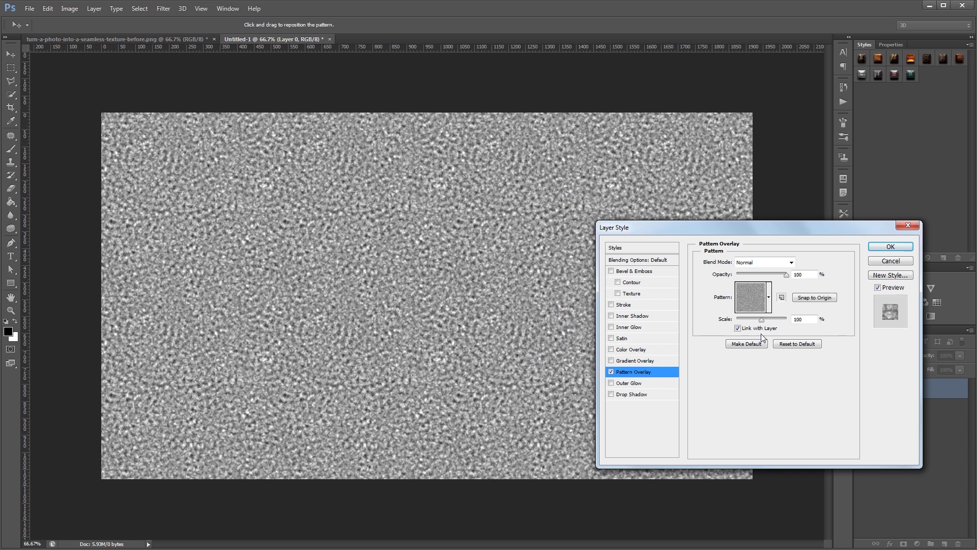
pyautogui.click(769, 297)
pyautogui.scroll(-1, 758, 394)
pyautogui.click(699, 477)
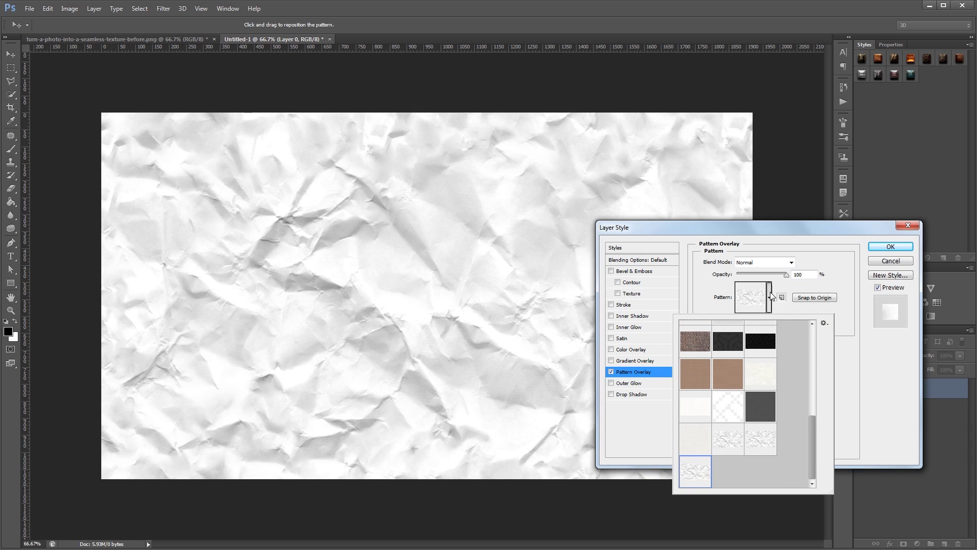
pyautogui.click(769, 297)
pyautogui.moveTo(245, 237); pyautogui.dragTo(484, 356)
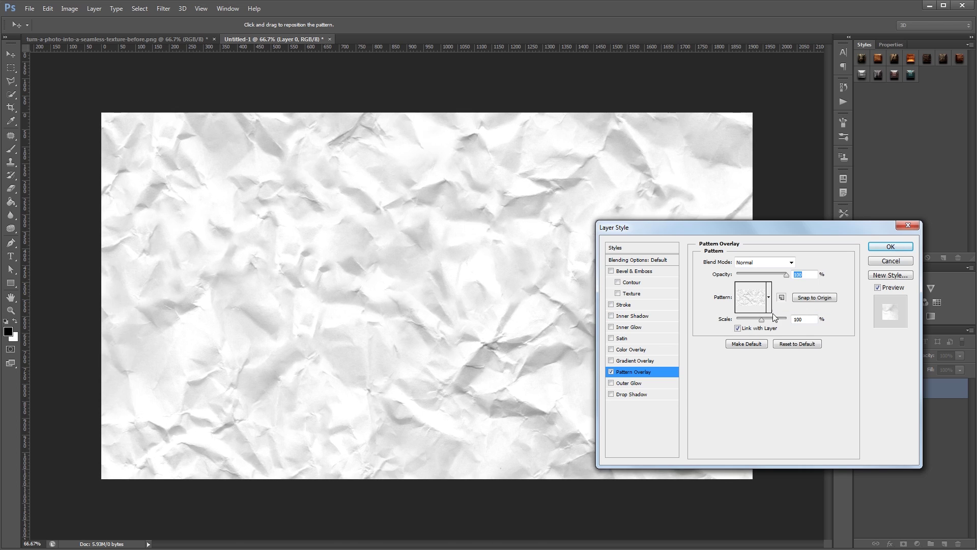
pyautogui.moveTo(762, 319); pyautogui.dragTo(757, 321)
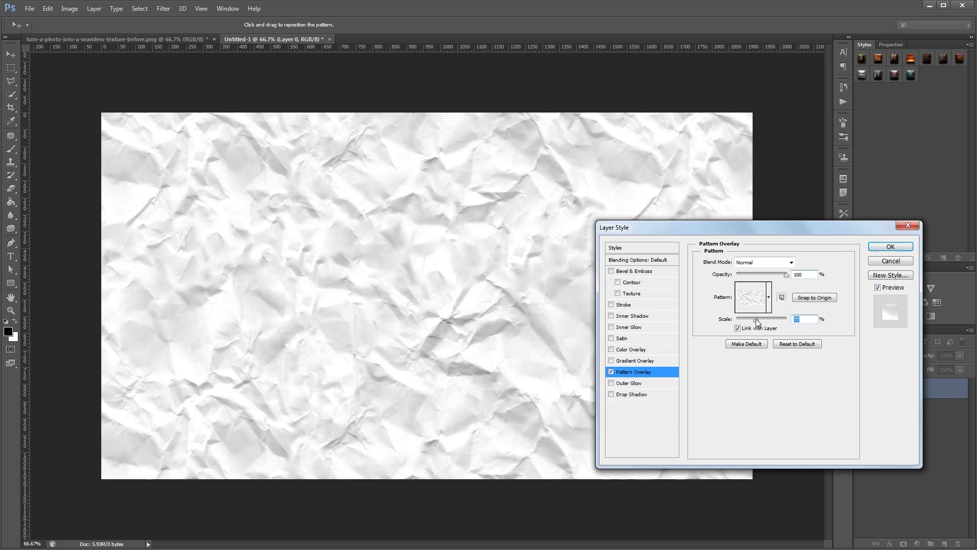
pyautogui.moveTo(242, 231); pyautogui.dragTo(432, 333)
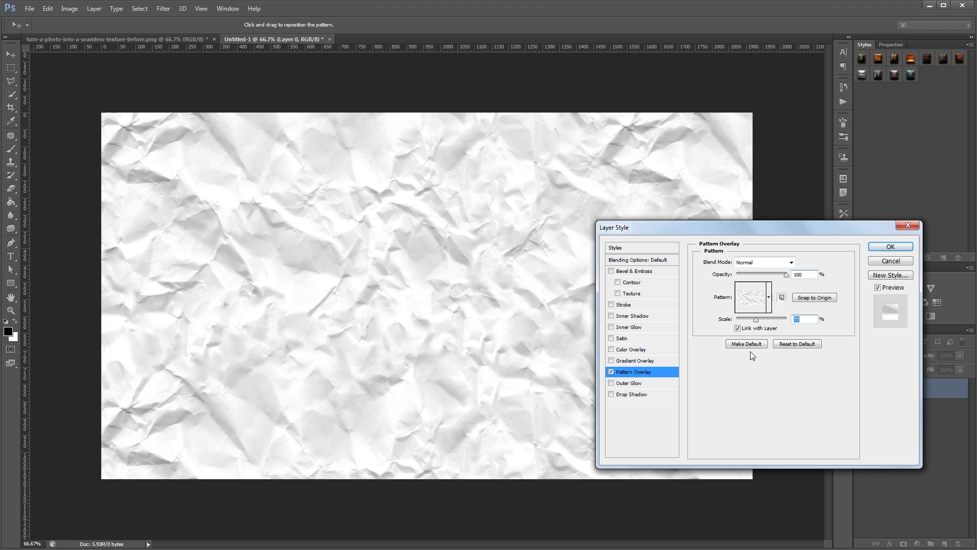